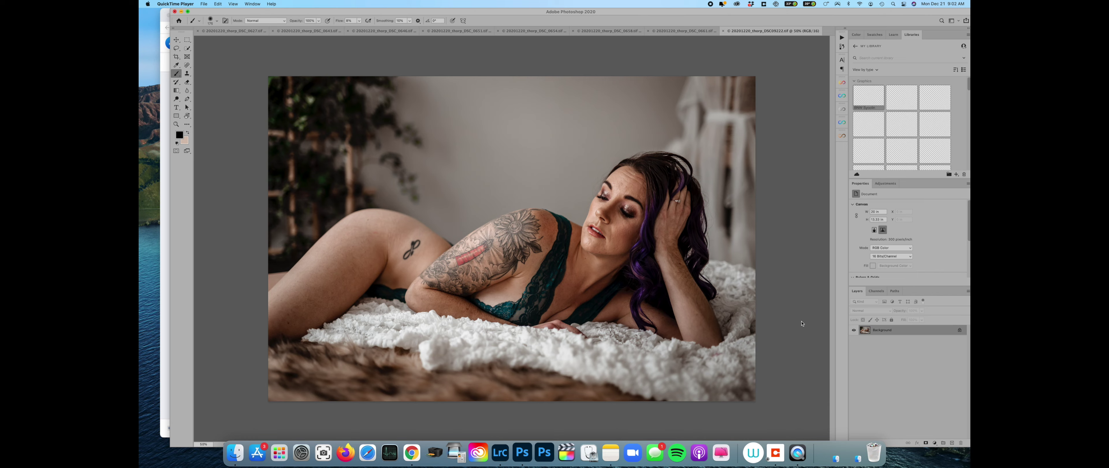
- Open the actions list and run the Skin Smooth Medium action on the portrait
{"action": "left_click", "coordinate": [841, 39]}
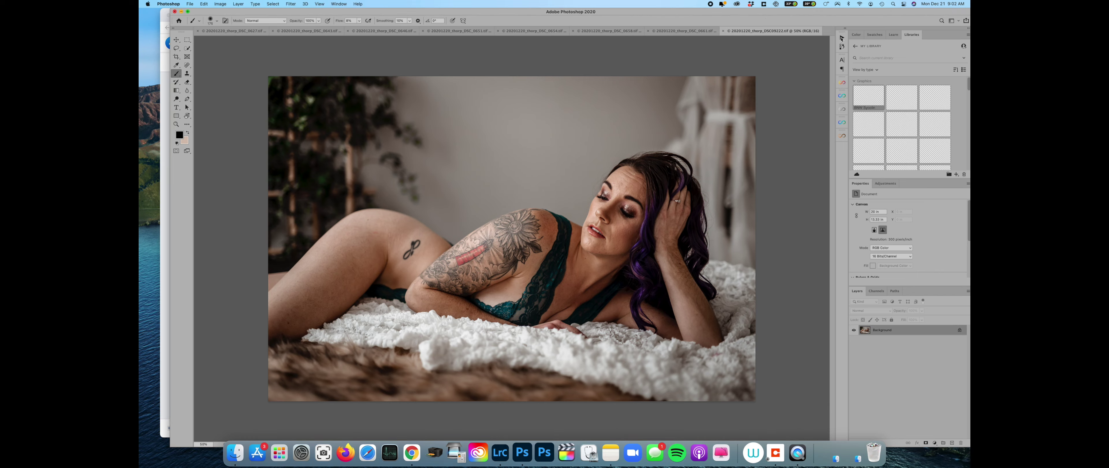
{"action": "left_click", "coordinate": [841, 39]}
{"action": "scroll", "coordinate": [770, 210], "scroll_direction": "down", "scroll_amount": 5}
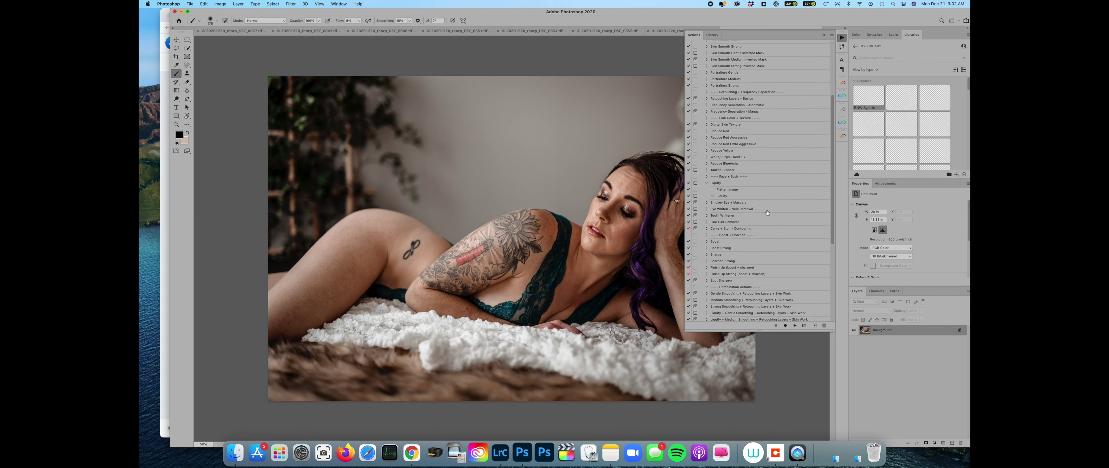
{"action": "scroll", "coordinate": [773, 286], "scroll_direction": "down", "scroll_amount": 7}
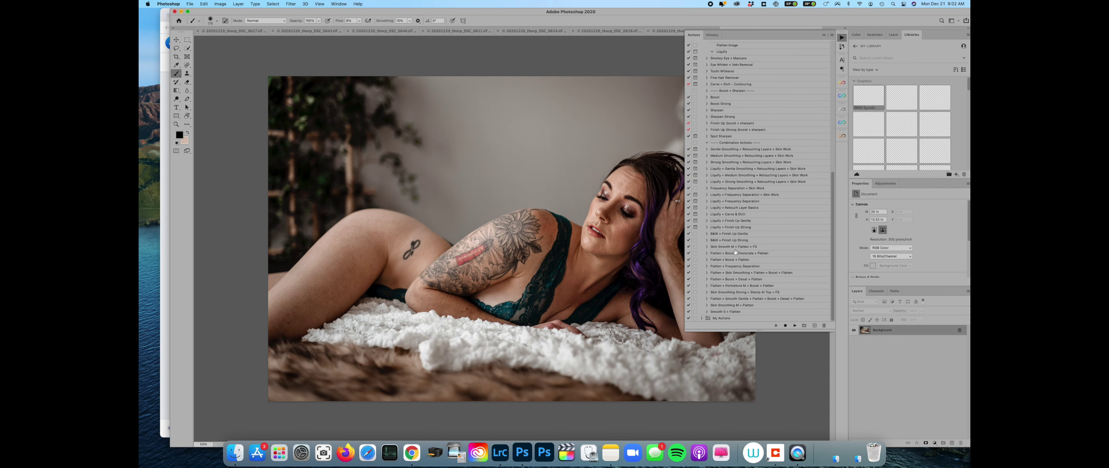
{"action": "scroll", "coordinate": [743, 235], "scroll_direction": "up", "scroll_amount": 12}
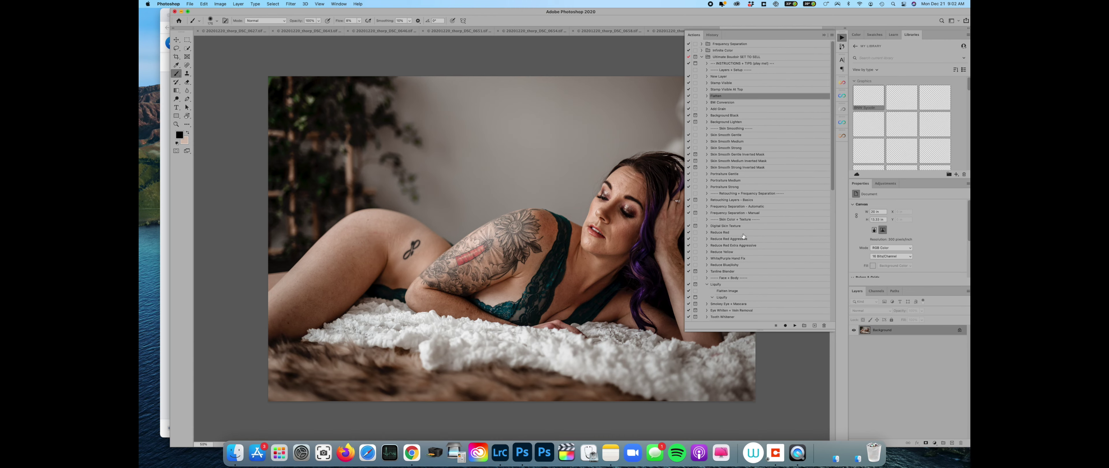
{"action": "scroll", "coordinate": [748, 198], "scroll_direction": "down", "scroll_amount": 12}
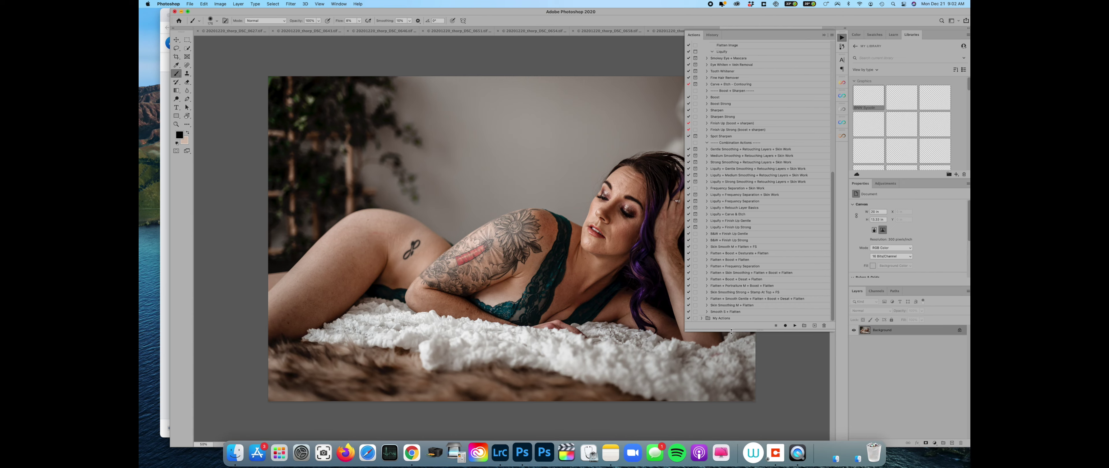
{"action": "scroll", "coordinate": [731, 267], "scroll_direction": "up", "scroll_amount": 12}
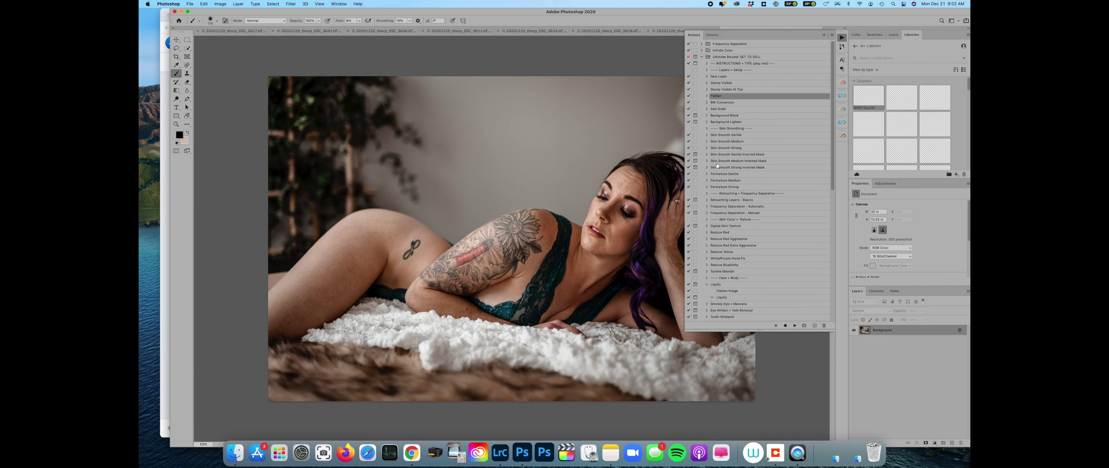
{"action": "left_click", "coordinate": [735, 142]}
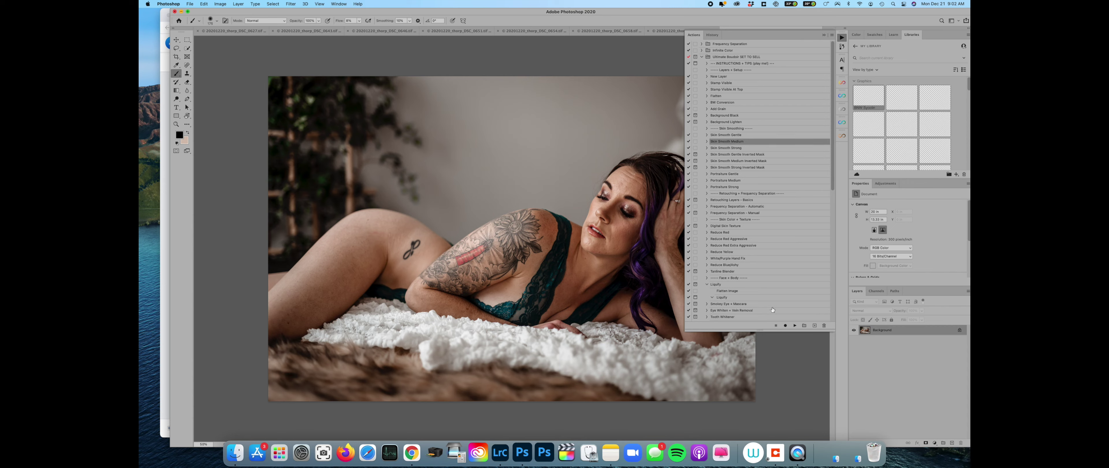
{"action": "left_click", "coordinate": [794, 326]}
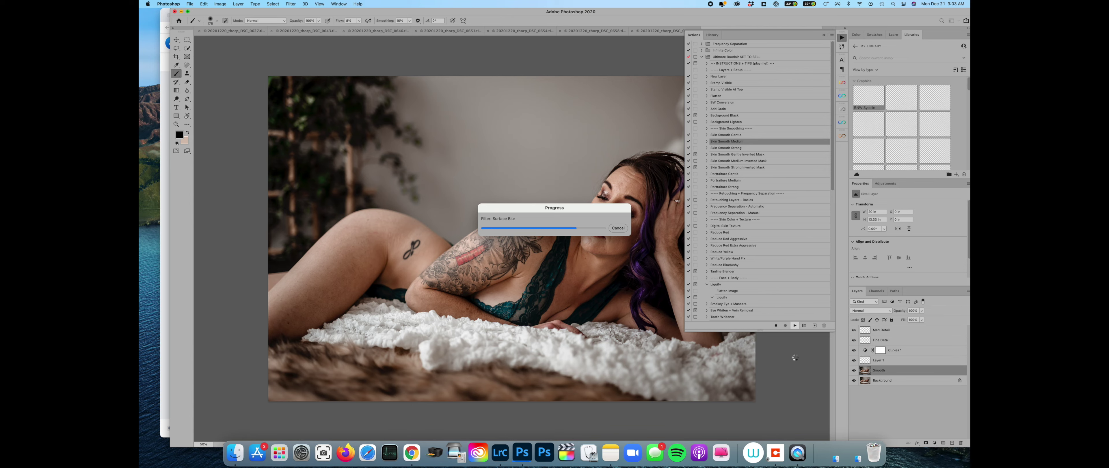
- Run the Stamp Visible At Top action to merge the smoothed result into a new layer
{"action": "left_click", "coordinate": [732, 89]}
{"action": "left_click", "coordinate": [795, 326]}
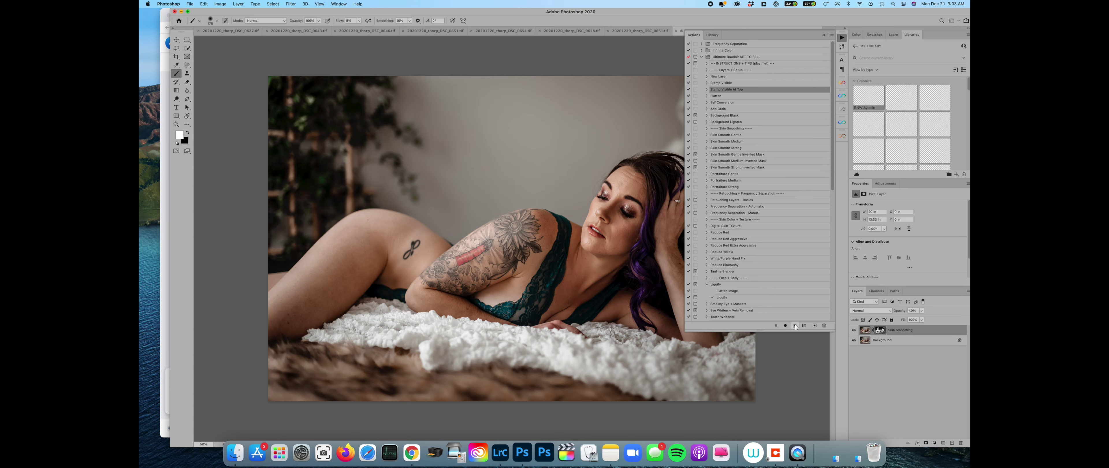
{"action": "left_click", "coordinate": [794, 325]}
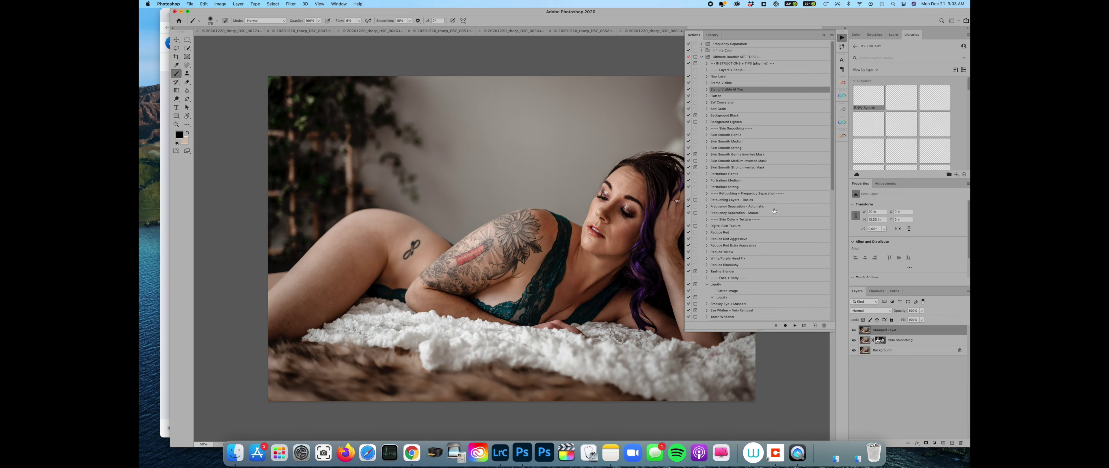
- Run the Frequency Separation - Automatic action on the stamped layer
{"action": "left_click", "coordinate": [757, 207]}
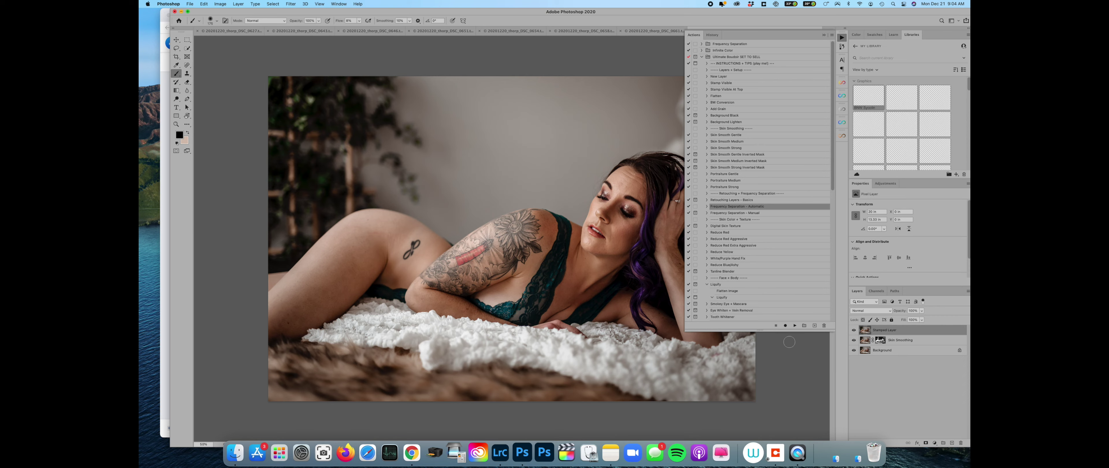
{"action": "left_click", "coordinate": [794, 326]}
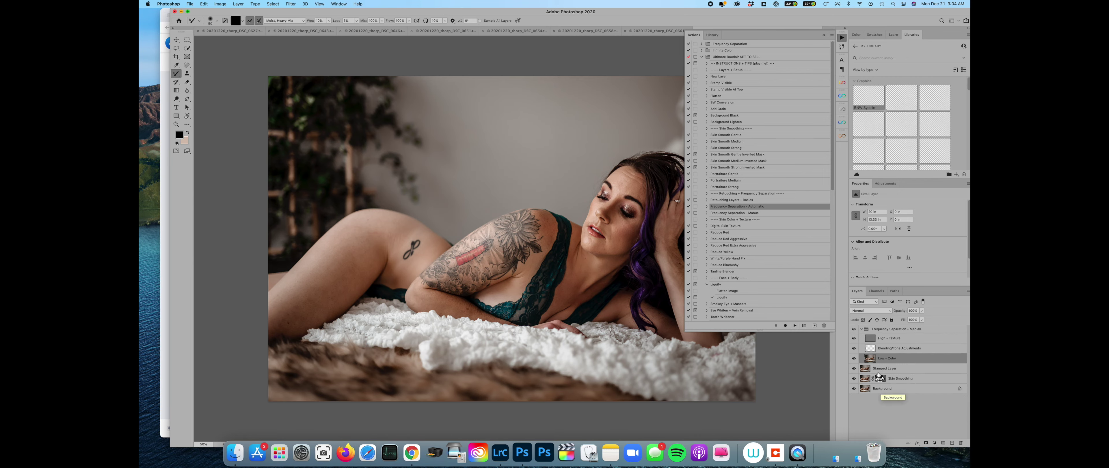
{"action": "left_click", "coordinate": [862, 329]}
{"action": "left_click", "coordinate": [861, 329]}
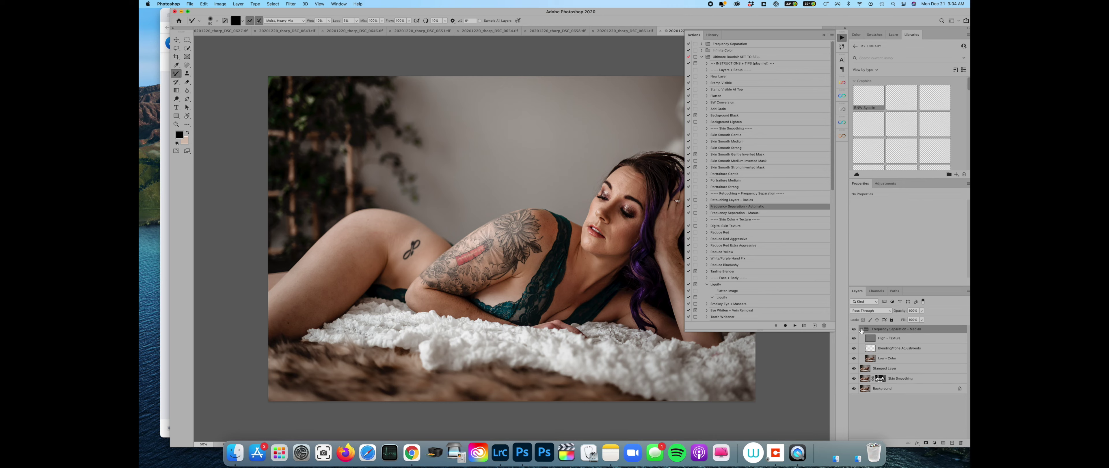
- Compare the image with the Stamped Layer and Skin Smoothing layers hidden and shown
{"action": "left_click", "coordinate": [885, 369]}
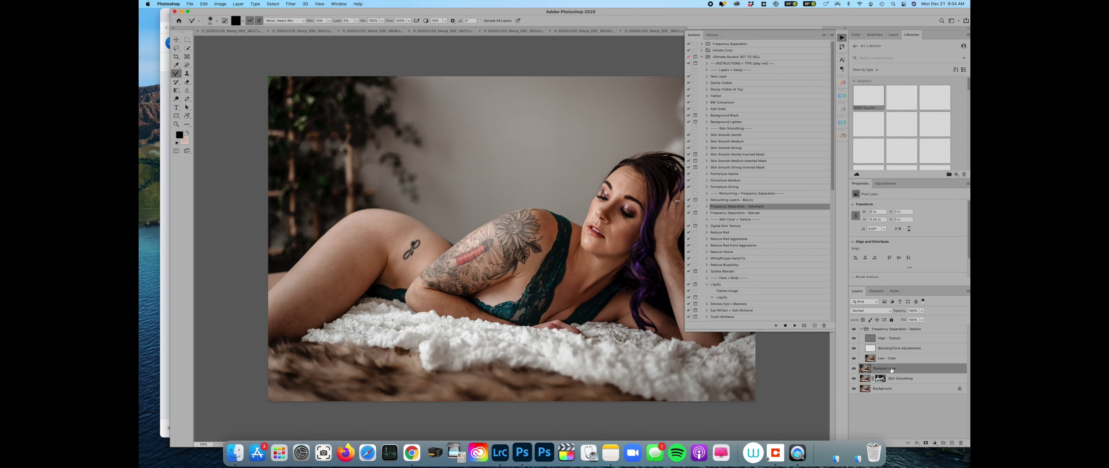
{"action": "left_click", "coordinate": [853, 378]}
{"action": "left_click", "coordinate": [854, 368]}
{"action": "left_click", "coordinate": [854, 369]}
{"action": "left_click_drag", "start_coordinate": [854, 378], "coordinate": [854, 378]}
- Blend the uneven skin tones on the Low - Color layer with the Mixer Brush while High - Texture is hidden, adjusting the brush size
{"action": "key", "text": "bracketright"}
{"action": "key", "text": "bracketright"}
{"action": "key", "text": "bracketright"}
{"action": "key", "text": "bracketright"}
{"action": "key", "text": "bracketright"}
{"action": "key", "text": "bracketright"}
{"action": "left_click", "coordinate": [892, 358]}
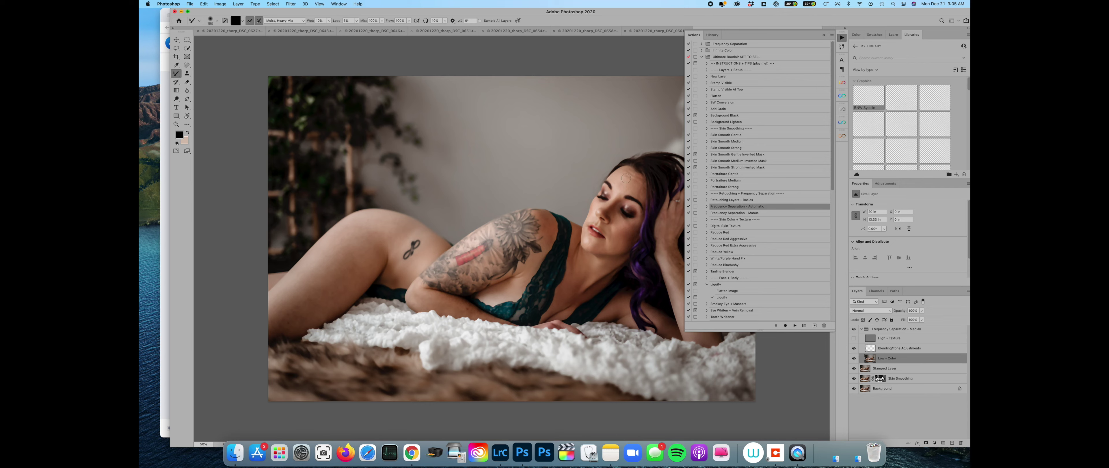
{"action": "key", "text": "bracketleft"}
{"action": "key", "text": "bracketleft"}
{"action": "key", "text": "bracketright"}
{"action": "key", "text": "bracketright"}
{"action": "key", "text": "bracketright"}
{"action": "key", "text": "bracketright"}
{"action": "key", "text": "bracketleft"}
- Close the actions list, continue blending body skin tones with a smaller Mixer Brush, and show the High - Texture layer again
{"action": "left_click", "coordinate": [841, 37]}
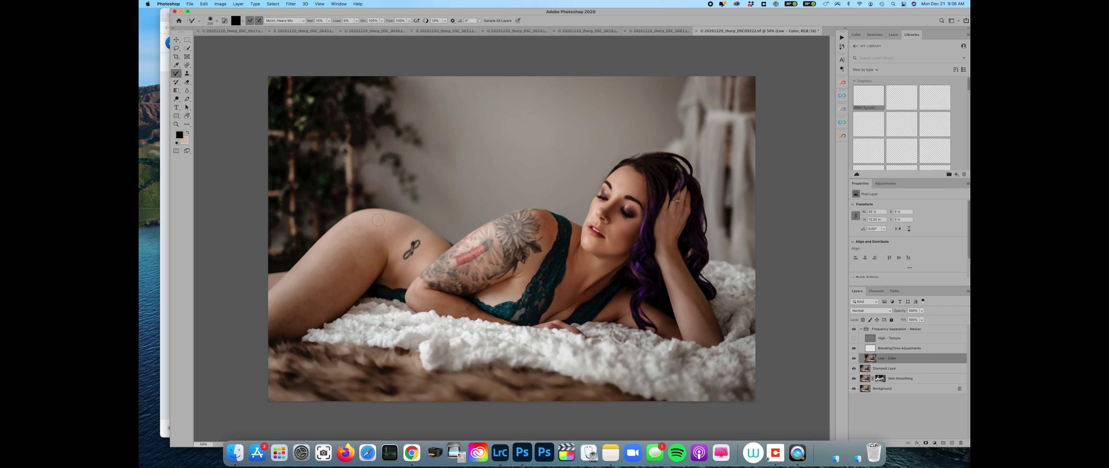
{"action": "key", "text": "bracketright"}
{"action": "key", "text": "bracketleft"}
{"action": "key", "text": "bracketleft"}
{"action": "key", "text": "bracketleft"}
{"action": "left_click", "coordinate": [854, 339]}
- Select the High - Texture layer for retouching the face and adjust the Clone Stamp tool's flow
{"action": "key", "text": "super+plus"}
{"action": "key", "text": "super+plus"}
{"action": "scroll", "coordinate": [872, 322], "scroll_direction": "right", "scroll_amount": 4}
{"action": "scroll", "coordinate": [873, 322], "scroll_direction": "up", "scroll_amount": 1}
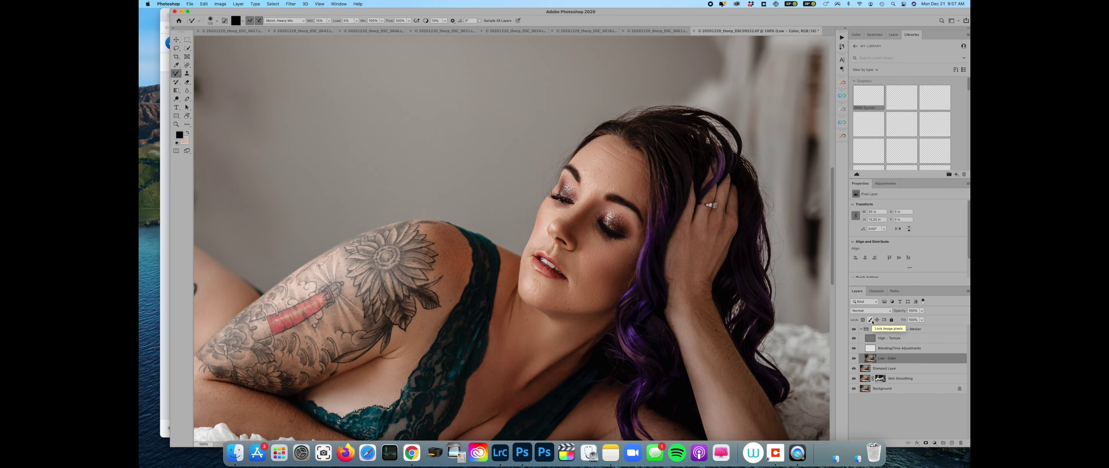
{"action": "scroll", "coordinate": [873, 322], "scroll_direction": "right", "scroll_amount": 1}
{"action": "key", "text": "super+plus"}
{"action": "scroll", "coordinate": [873, 322], "scroll_direction": "right", "scroll_amount": 3}
{"action": "scroll", "coordinate": [872, 322], "scroll_direction": "down", "scroll_amount": 1}
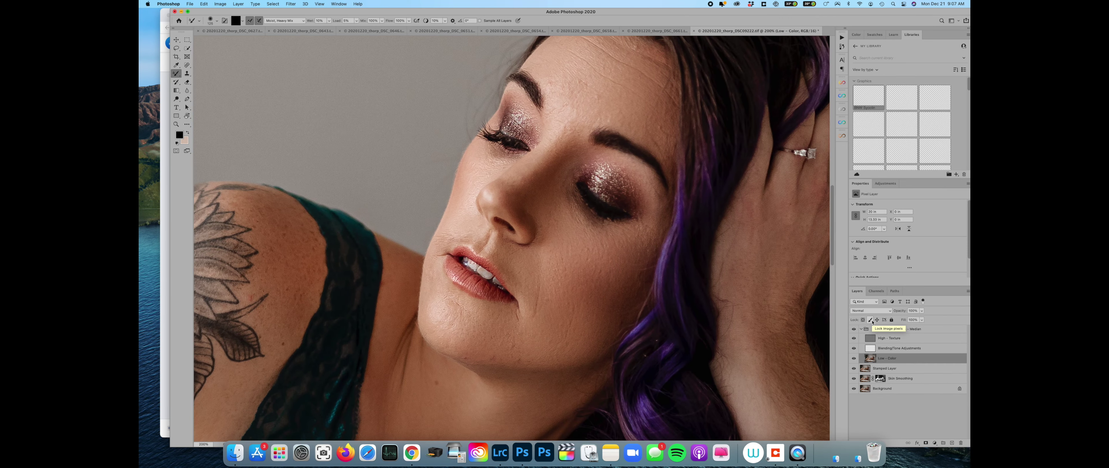
{"action": "scroll", "coordinate": [872, 322], "scroll_direction": "down", "scroll_amount": 1}
{"action": "scroll", "coordinate": [873, 321], "scroll_direction": "left", "scroll_amount": 1}
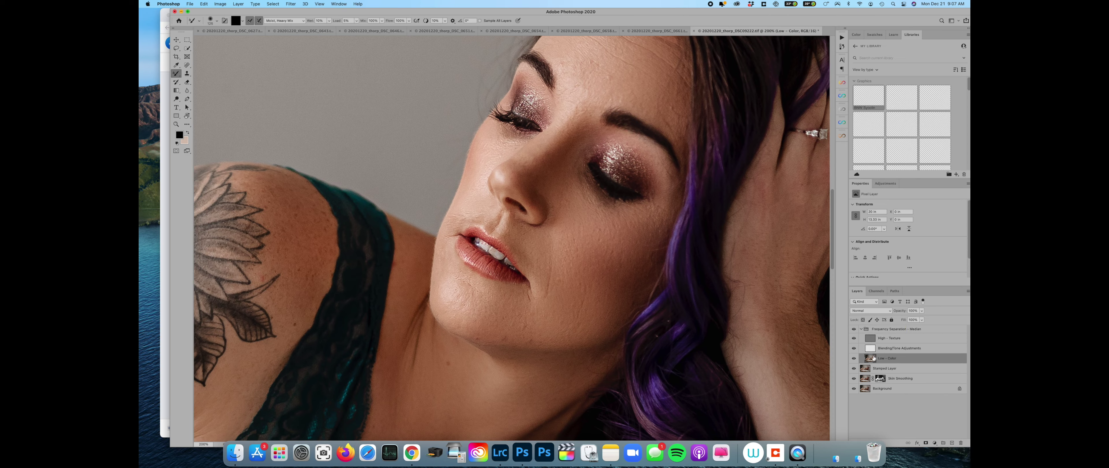
{"action": "left_click", "coordinate": [902, 340]}
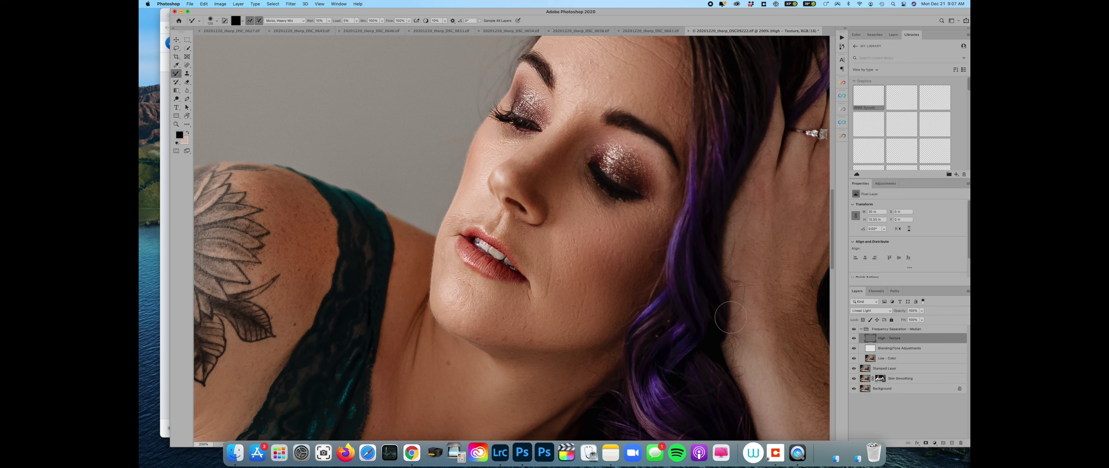
{"action": "key", "text": "s"}
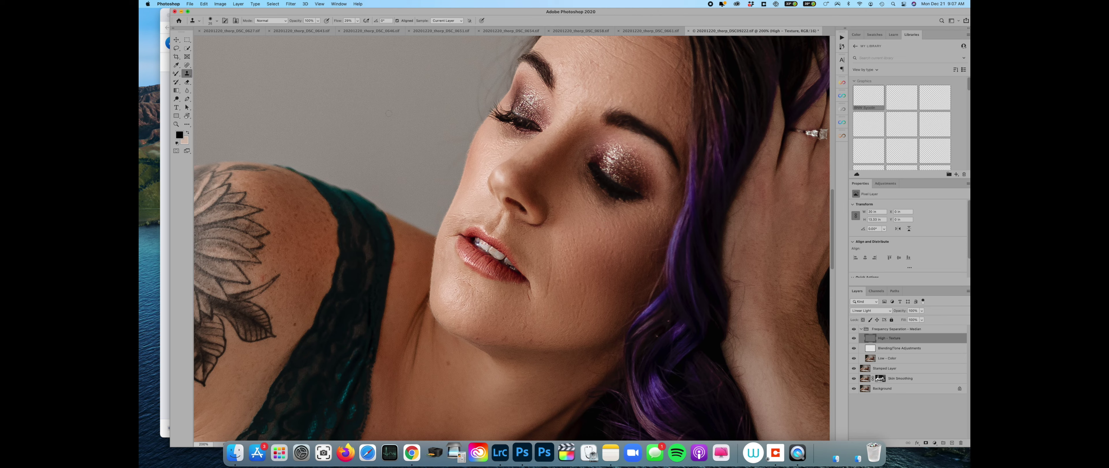
{"action": "left_click", "coordinate": [357, 20]}
{"action": "left_click_drag", "start_coordinate": [357, 28], "coordinate": [353, 29]}
{"action": "left_click", "coordinate": [358, 21]}
- Clone clean skin texture over the forehead lines on the High - Texture layer with an enlarged Clone Stamp
{"action": "scroll", "coordinate": [555, 216], "scroll_direction": "up", "scroll_amount": 5}
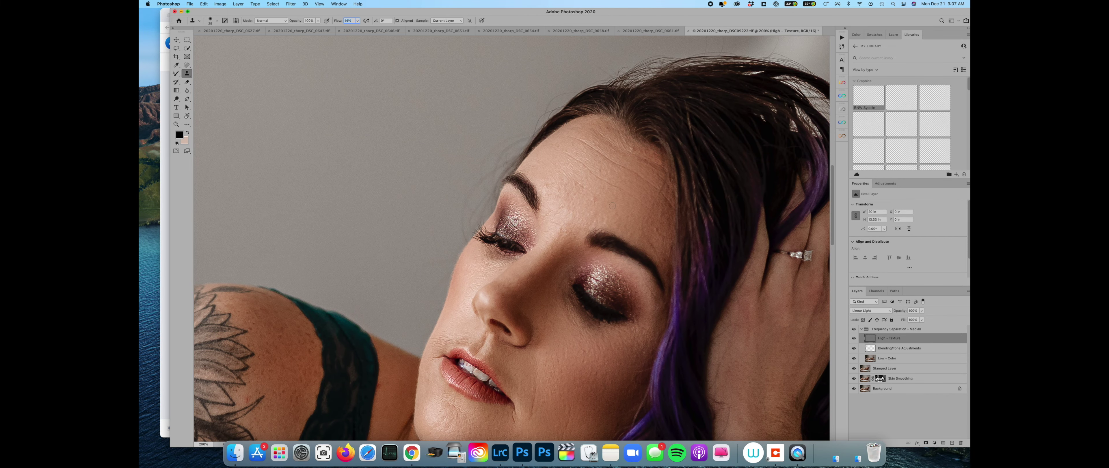
{"action": "left_click", "coordinate": [176, 73]}
{"action": "left_click", "coordinate": [187, 73]}
{"action": "key", "text": "bracketright"}
{"action": "key", "text": "bracketright"}
{"action": "key", "text": "bracketright"}
{"action": "left_click", "coordinate": [619, 201], "text": "alt"}
{"action": "left_click_drag", "start_coordinate": [600, 201], "coordinate": [589, 202]}
{"action": "left_click_drag", "start_coordinate": [584, 183], "coordinate": [576, 167]}
{"action": "left_click_drag", "start_coordinate": [575, 176], "coordinate": [569, 170]}
{"action": "left_click", "coordinate": [541, 170], "text": "alt"}
{"action": "left_click_drag", "start_coordinate": [557, 174], "coordinate": [557, 174]}
{"action": "left_click", "coordinate": [555, 159], "text": "alt"}
{"action": "left_click_drag", "start_coordinate": [570, 131], "coordinate": [578, 139]}
{"action": "left_click_drag", "start_coordinate": [587, 169], "coordinate": [612, 185]}
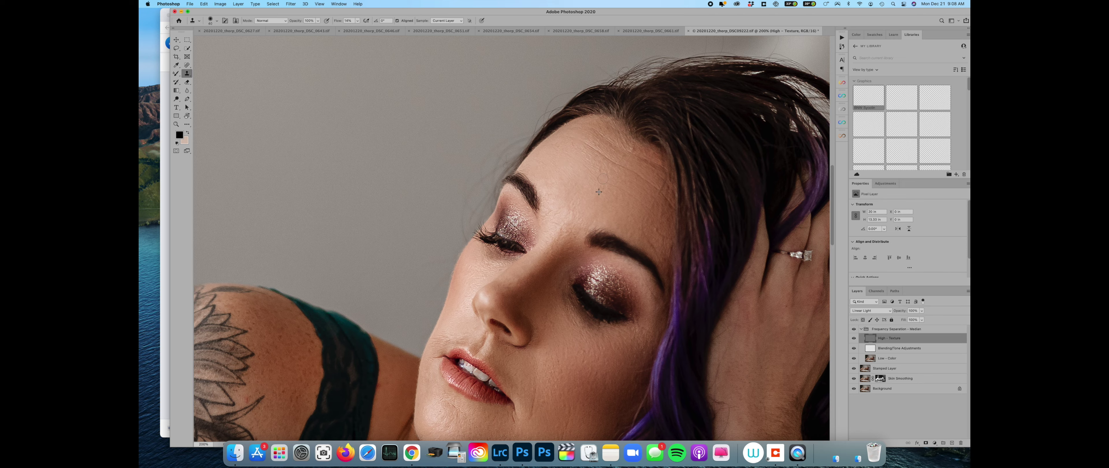
- Clone smooth texture over the remaining marks on the lower forehead, between the eyebrows and along the temple
{"action": "left_click", "coordinate": [571, 159], "text": "alt"}
{"action": "left_click", "coordinate": [574, 190], "text": "alt"}
{"action": "mouse_move", "coordinate": [553, 213]}
{"action": "left_mouse_down"}
{"action": "mouse_move", "coordinate": [547, 194]}
{"action": "mouse_move", "coordinate": [579, 213]}
{"action": "mouse_move", "coordinate": [571, 178]}
{"action": "left_mouse_up"}
{"action": "left_click", "coordinate": [567, 175], "text": "alt"}
{"action": "left_click_drag", "start_coordinate": [562, 222], "coordinate": [569, 227]}
{"action": "left_click_drag", "start_coordinate": [587, 226], "coordinate": [590, 206]}
{"action": "left_click", "coordinate": [556, 198]}
{"action": "key", "text": "super+z"}
{"action": "left_click_drag", "start_coordinate": [665, 176], "coordinate": [664, 189]}
{"action": "left_click_drag", "start_coordinate": [663, 242], "coordinate": [663, 162]}
- Even out the forehead skin tones on the Low - Color layer using a smaller Mixer Brush
{"action": "left_click", "coordinate": [890, 358]}
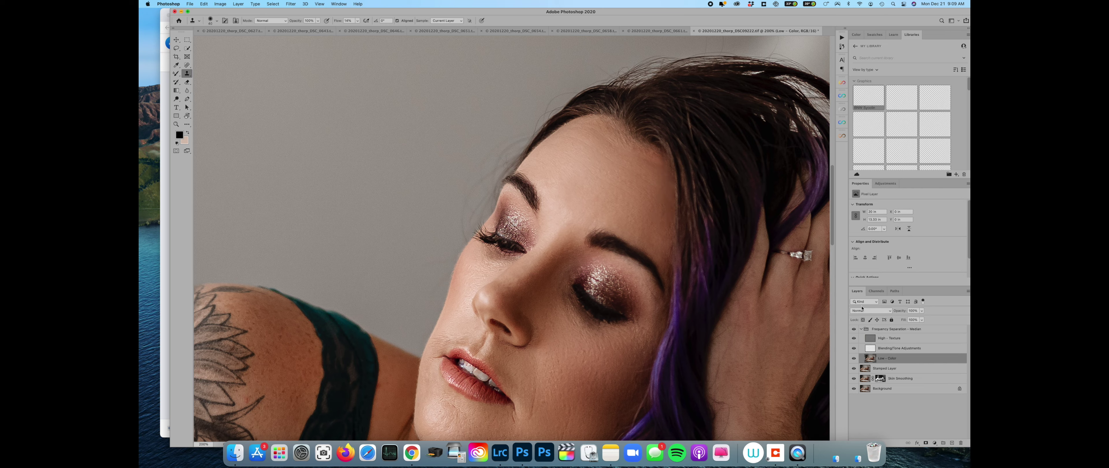
{"action": "key", "text": "b"}
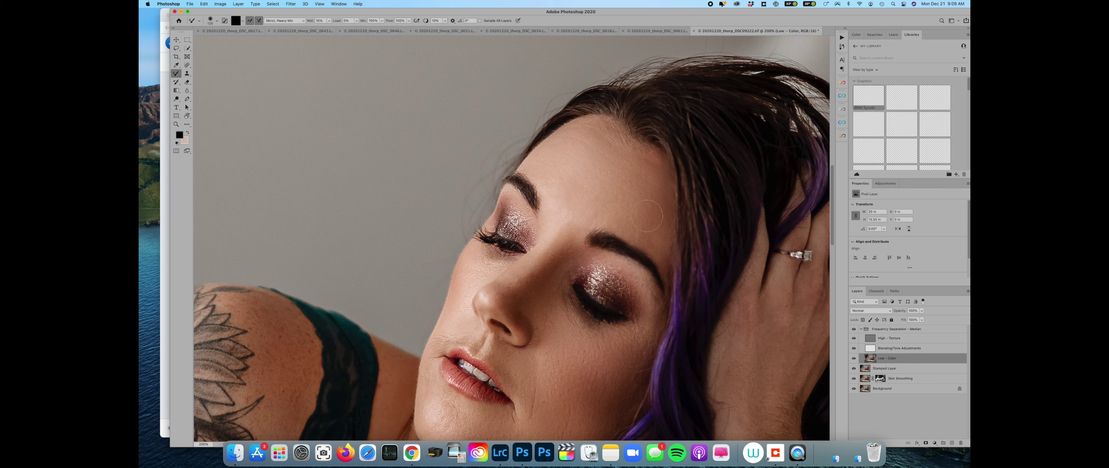
{"action": "key", "text": "bracketleft"}
{"action": "key", "text": "bracketleft"}
{"action": "key", "text": "bracketleft"}
{"action": "key", "text": "bracketleft"}
{"action": "key", "text": "bracketleft"}
- Clone clean texture over the blemishes on the cheek and chin on the High - Texture layer
{"action": "left_click", "coordinate": [888, 338]}
{"action": "key", "text": "s"}
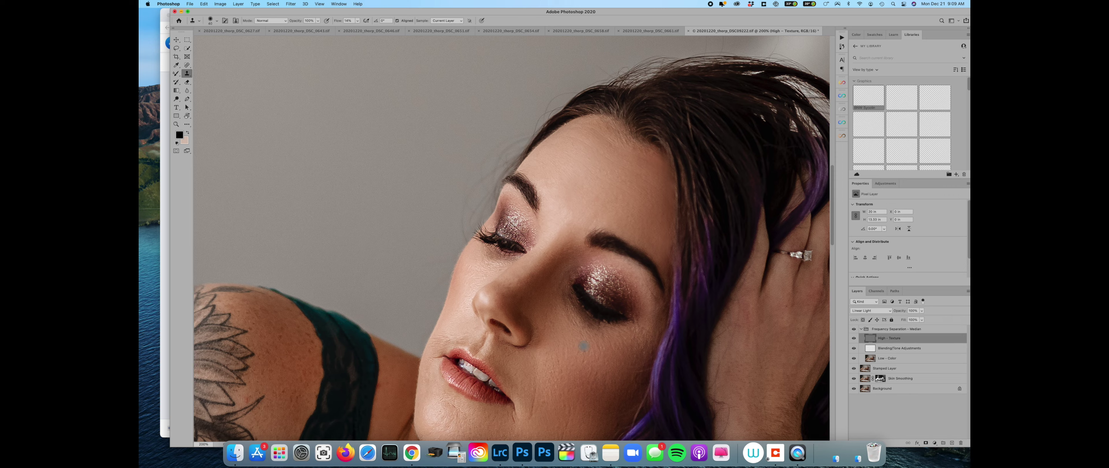
{"action": "scroll", "coordinate": [599, 319], "scroll_direction": "down", "scroll_amount": 3}
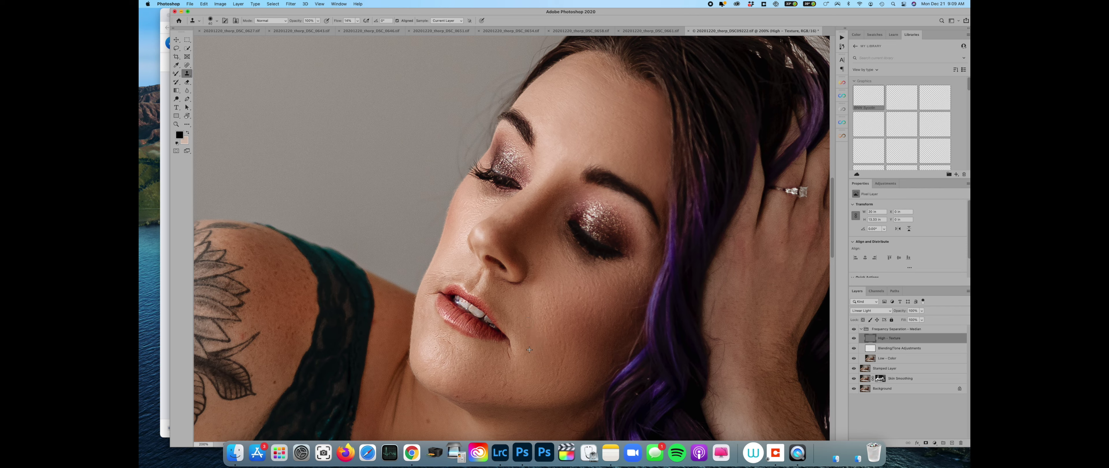
{"action": "left_click", "coordinate": [546, 362], "text": "alt"}
{"action": "mouse_move", "coordinate": [589, 311]}
{"action": "left_mouse_down"}
{"action": "mouse_move", "coordinate": [599, 282]}
{"action": "mouse_move", "coordinate": [621, 286]}
{"action": "mouse_move", "coordinate": [634, 264]}
{"action": "mouse_move", "coordinate": [631, 307]}
{"action": "left_mouse_up"}
{"action": "left_click", "coordinate": [547, 372], "text": "alt"}
{"action": "left_click", "coordinate": [506, 385]}
{"action": "left_click", "coordinate": [505, 384], "text": "alt"}
{"action": "left_click", "coordinate": [530, 400]}
- Hide the High - Texture layer and blend the facial skin tones on Low - Color with the Mixer Brush
{"action": "left_click", "coordinate": [854, 338]}
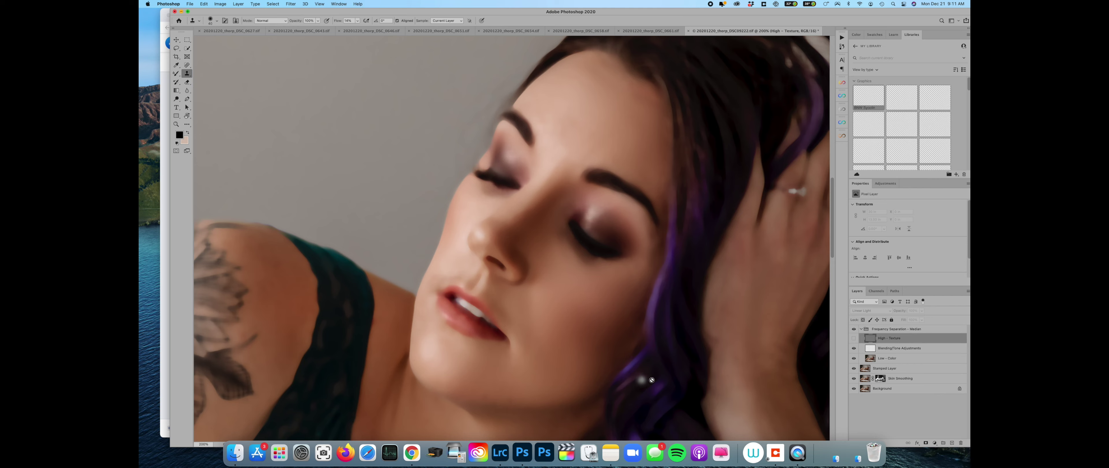
{"action": "key", "text": "b"}
{"action": "left_click", "coordinate": [885, 355]}
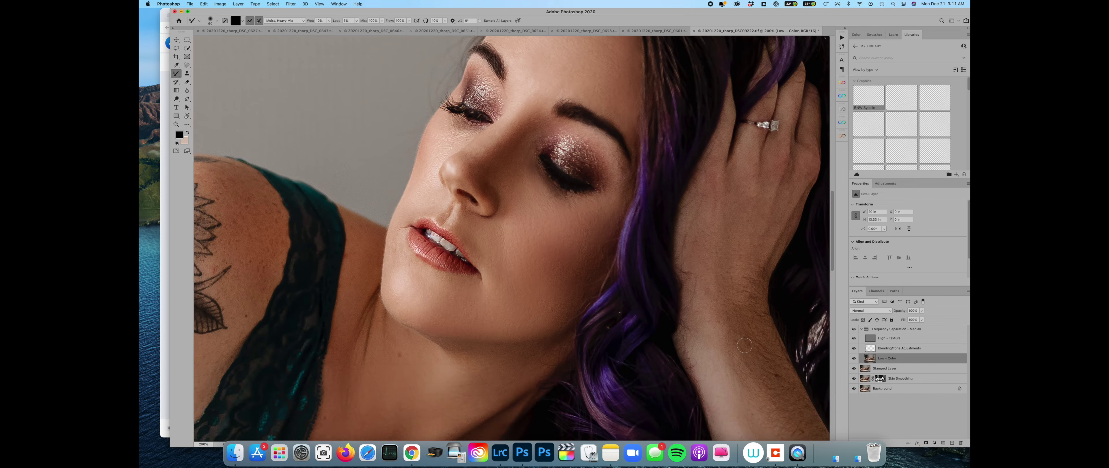
- Paint sampled skin tones under the eyes on the Low - Color layer with a smaller regular Brush
{"action": "key", "text": "super+0"}
{"action": "key", "text": "super+1"}
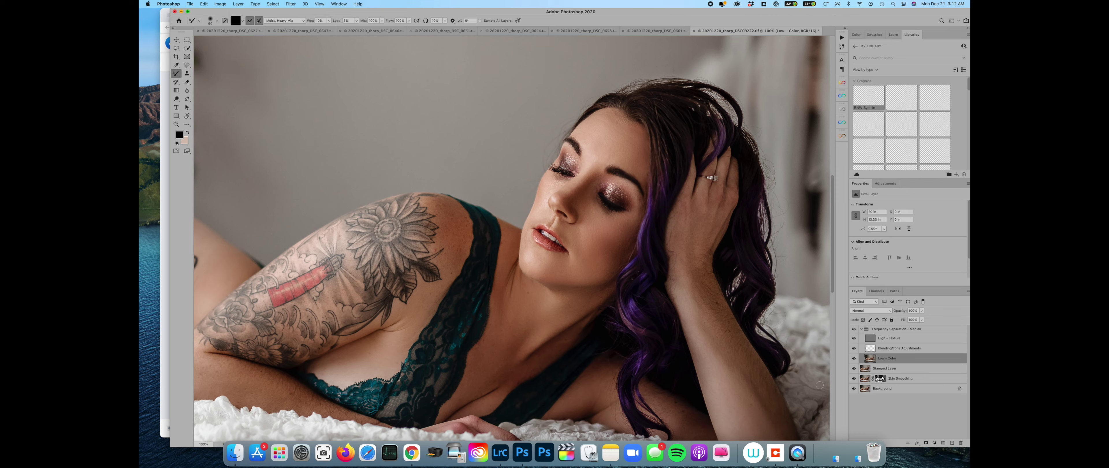
{"action": "right_click", "coordinate": [177, 73]}
{"action": "left_click", "coordinate": [195, 76]}
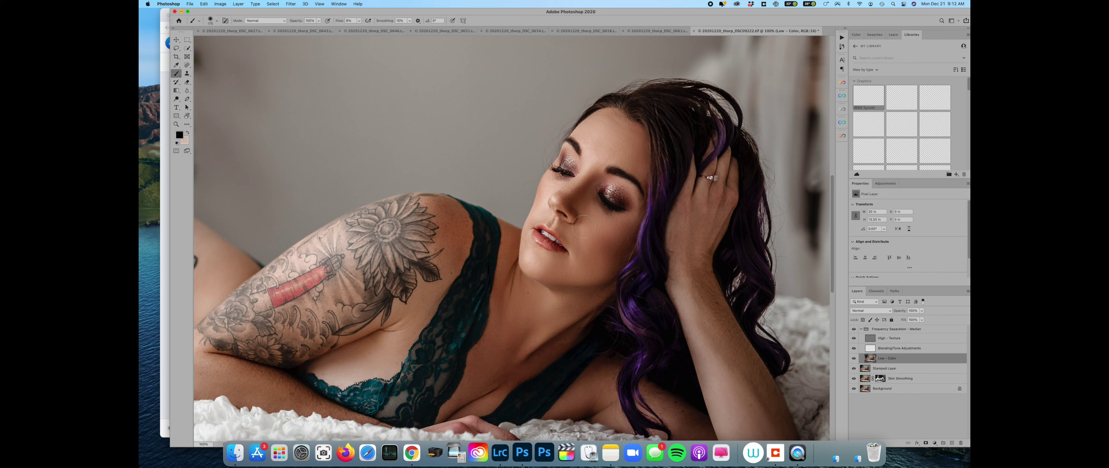
{"action": "key", "text": "bracketleft"}
{"action": "left_click", "coordinate": [605, 220], "text": "alt"}
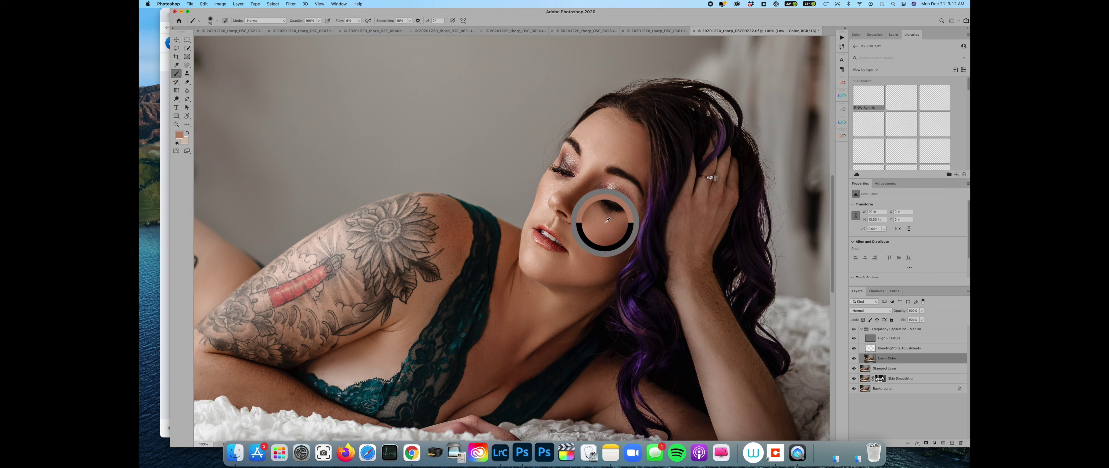
{"action": "left_click", "coordinate": [606, 218], "text": "alt"}
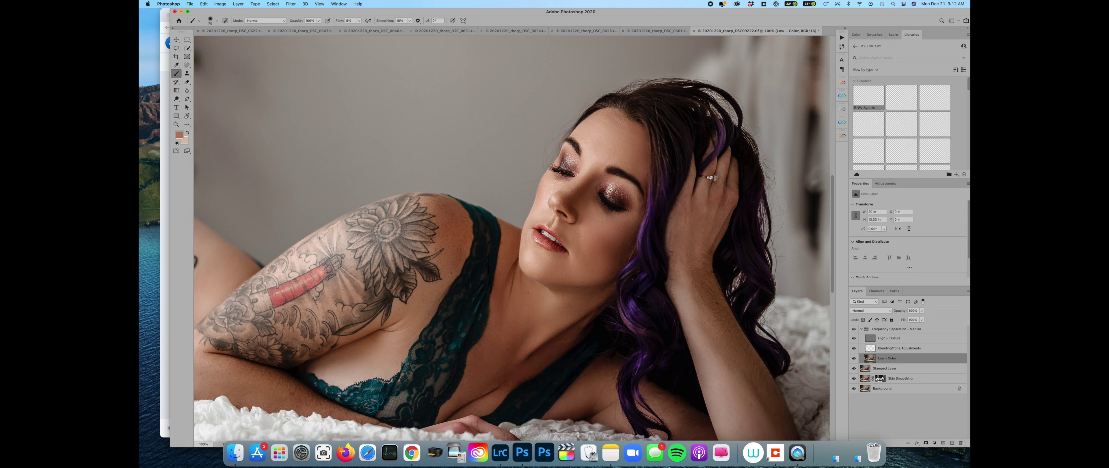
{"action": "mouse_move", "coordinate": [603, 212]}
{"action": "left_mouse_down"}
{"action": "mouse_move", "coordinate": [595, 196]}
{"action": "mouse_move", "coordinate": [607, 208]}
{"action": "left_mouse_up"}
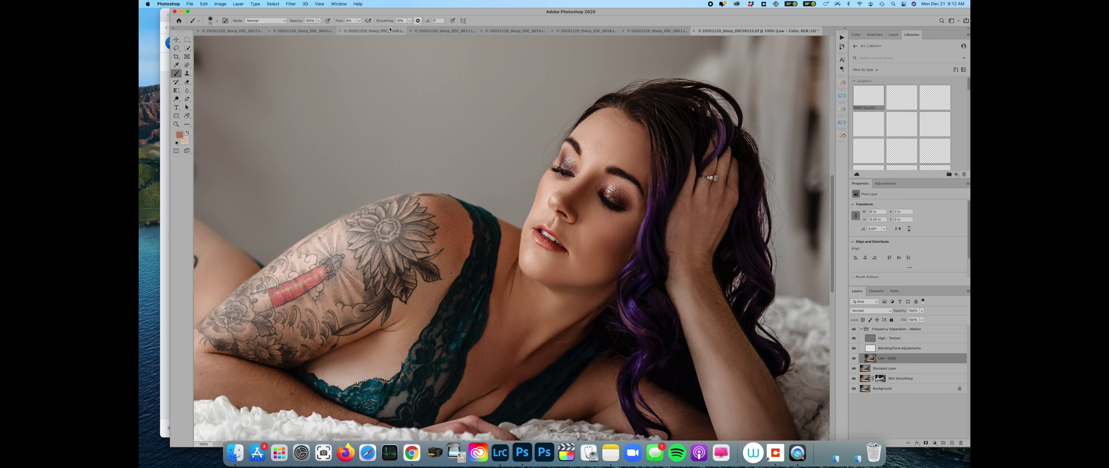
{"action": "left_click", "coordinate": [549, 185], "text": "alt"}
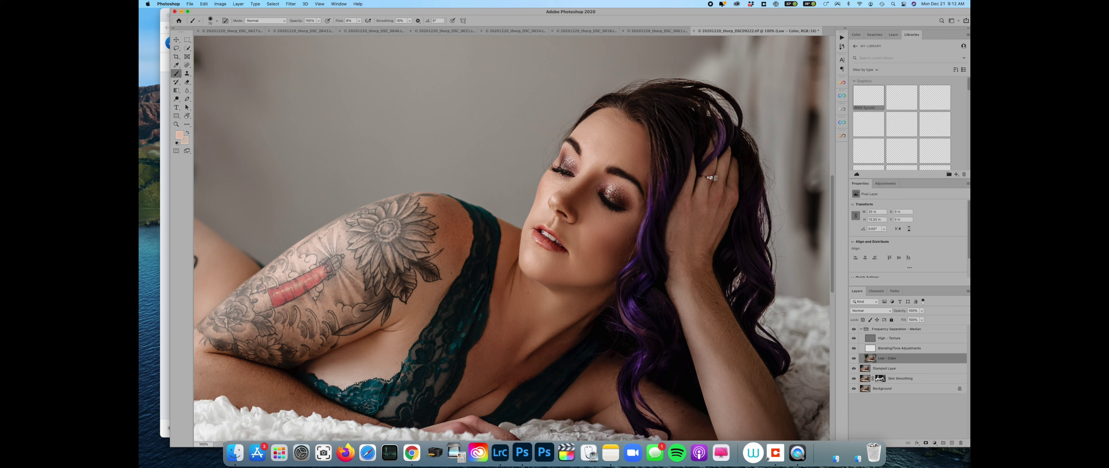
{"action": "left_click", "coordinate": [603, 226], "text": "alt"}
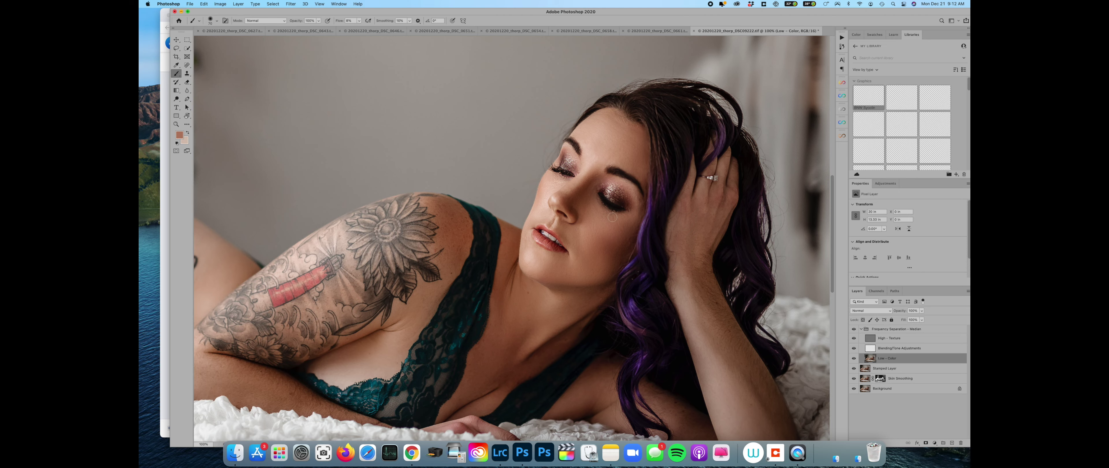
- Clone clean skin texture under the eye and along the outer cheek on the High - Texture layer
{"action": "left_click", "coordinate": [894, 338]}
{"action": "key", "text": "s"}
{"action": "scroll", "coordinate": [588, 235], "scroll_direction": "up", "scroll_amount": 1}
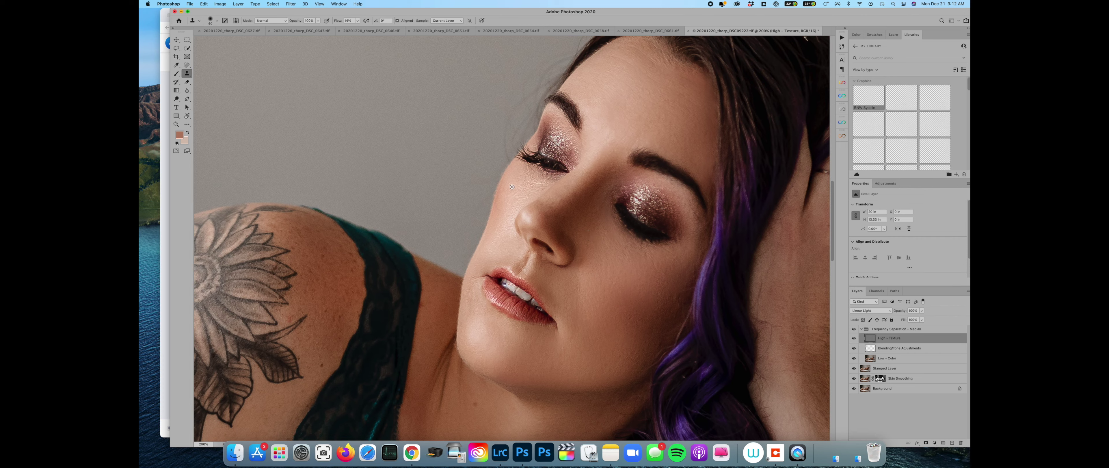
{"action": "mouse_move", "coordinate": [523, 181]}
{"action": "left_mouse_down"}
{"action": "mouse_move", "coordinate": [543, 183]}
{"action": "mouse_move", "coordinate": [528, 169]}
{"action": "mouse_move", "coordinate": [525, 195]}
{"action": "left_mouse_up"}
{"action": "left_click", "coordinate": [517, 174], "text": "alt"}
{"action": "left_click", "coordinate": [524, 178], "text": "alt"}
{"action": "left_click_drag", "start_coordinate": [505, 229], "coordinate": [508, 217]}
{"action": "key", "text": "super+minus"}
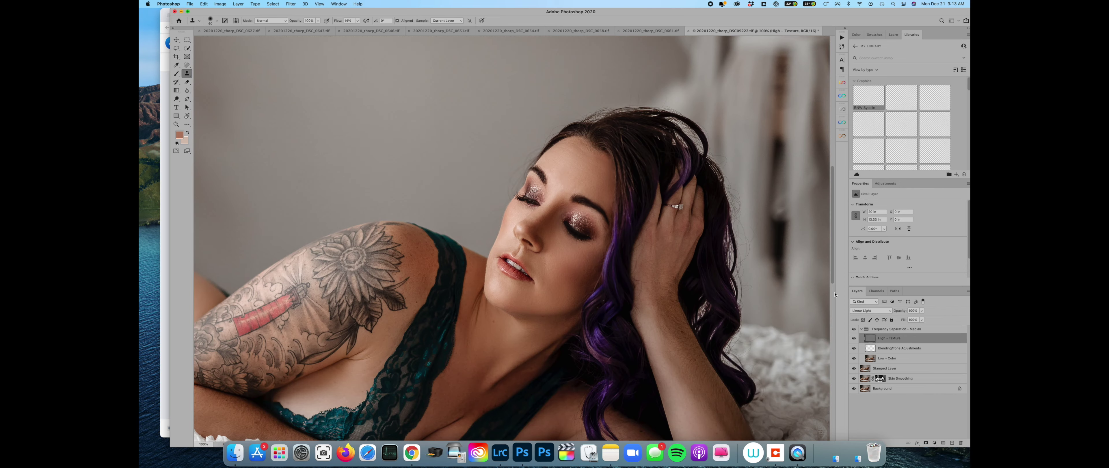
- Toggle the Frequency Separation group's visibility to compare the skin before and after retouching
{"action": "left_click", "coordinate": [854, 330]}
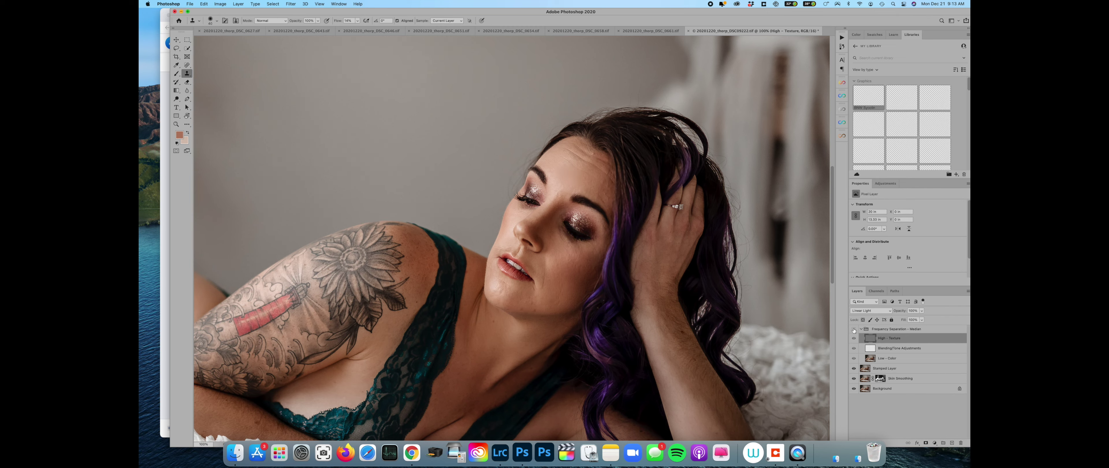
{"action": "left_click", "coordinate": [854, 329]}
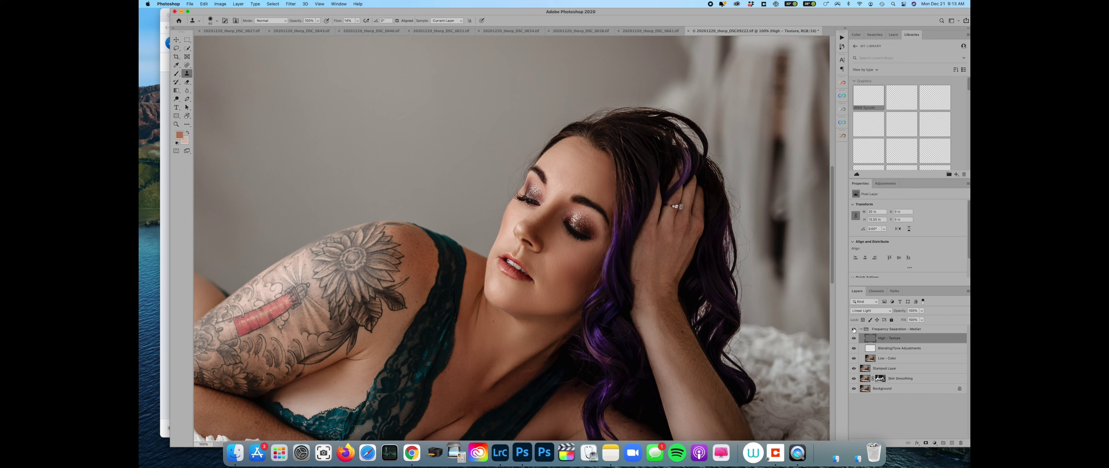
{"action": "left_click", "coordinate": [854, 329]}
{"action": "left_click", "coordinate": [854, 329]}
{"action": "left_click", "coordinate": [854, 329]}
{"action": "left_click", "coordinate": [854, 329]}
{"action": "scroll", "coordinate": [629, 308], "scroll_direction": "down", "scroll_amount": 3}
{"action": "scroll", "coordinate": [629, 308], "scroll_direction": "left", "scroll_amount": 3}
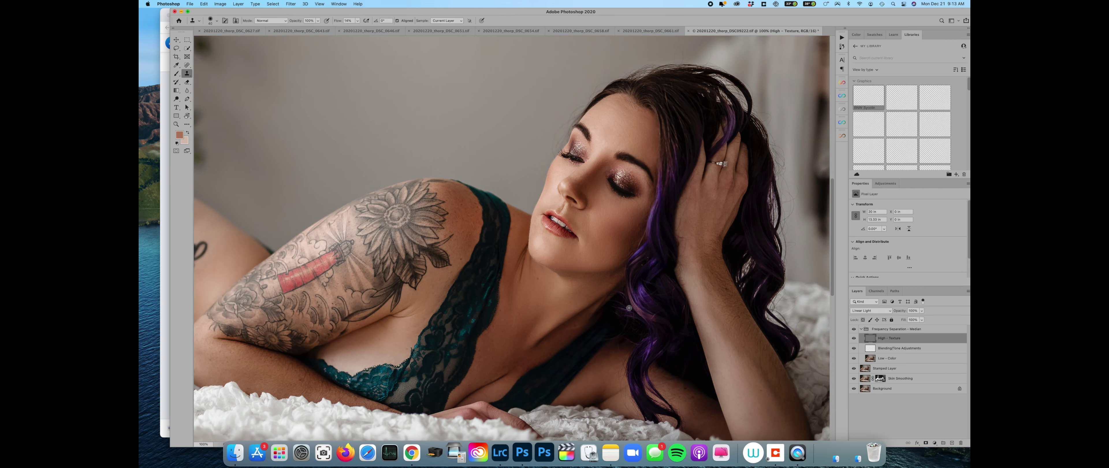
- Make Low - Color the active layer, switch to the Mixer Brush and show the whole image
{"action": "key", "text": "b"}
{"action": "key", "text": "alt+bracketleft"}
{"action": "key", "text": "alt+bracketleft"}
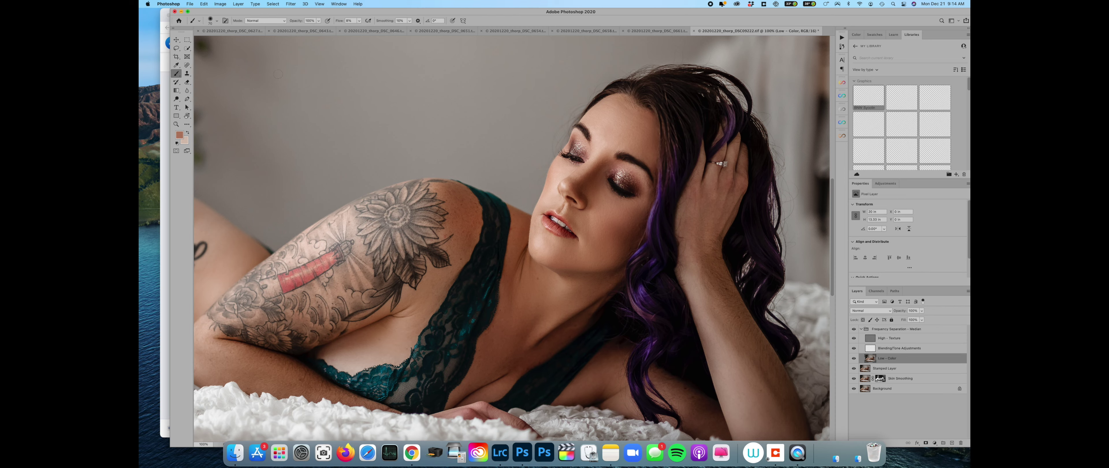
{"action": "key", "text": "shift+b"}
{"action": "scroll", "coordinate": [720, 319], "scroll_direction": "down", "scroll_amount": 1}
{"action": "key", "text": "super+minus"}
{"action": "key", "text": "super+minus"}
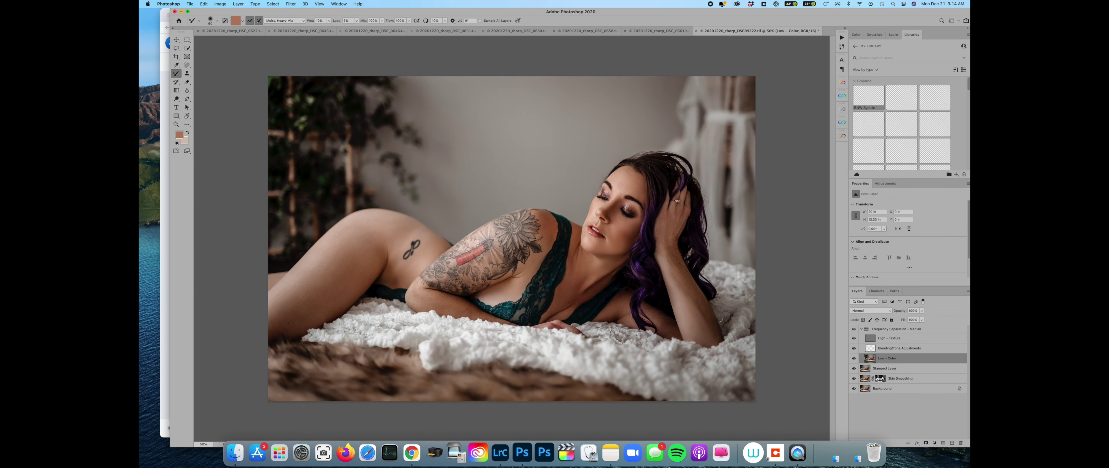
- Run the Flatten + Boost + Desaturate + Flatten combination action on the portrait
{"action": "left_click", "coordinate": [842, 38]}
{"action": "scroll", "coordinate": [744, 259], "scroll_direction": "down", "scroll_amount": 10}
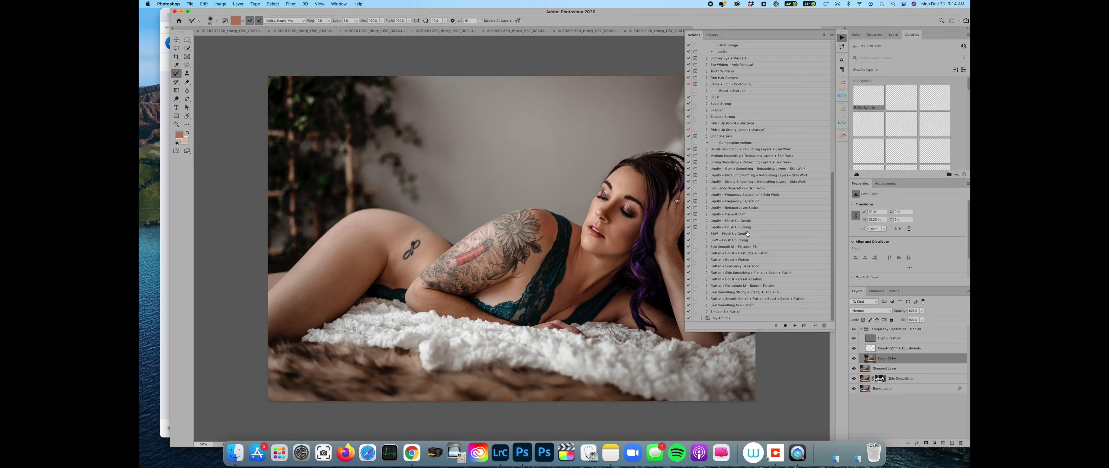
{"action": "left_click", "coordinate": [736, 260]}
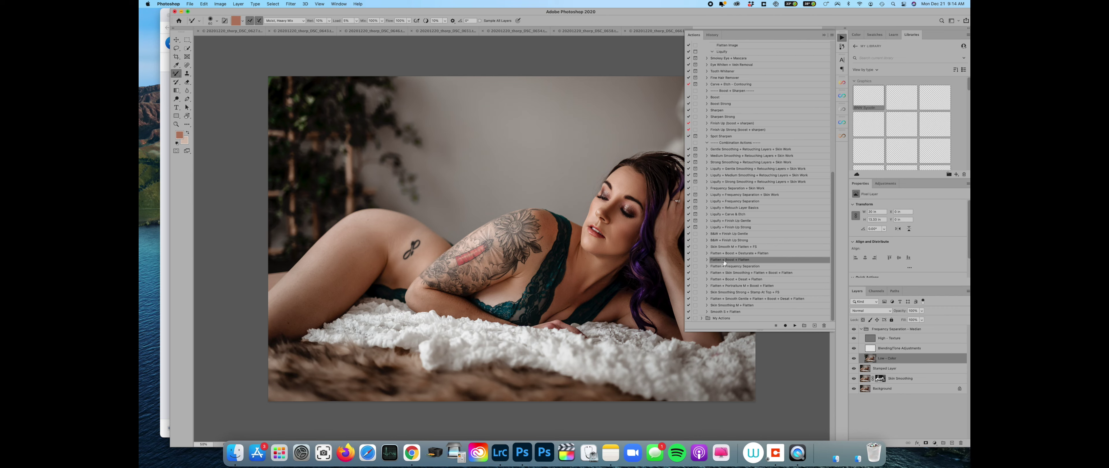
{"action": "left_click", "coordinate": [753, 253]}
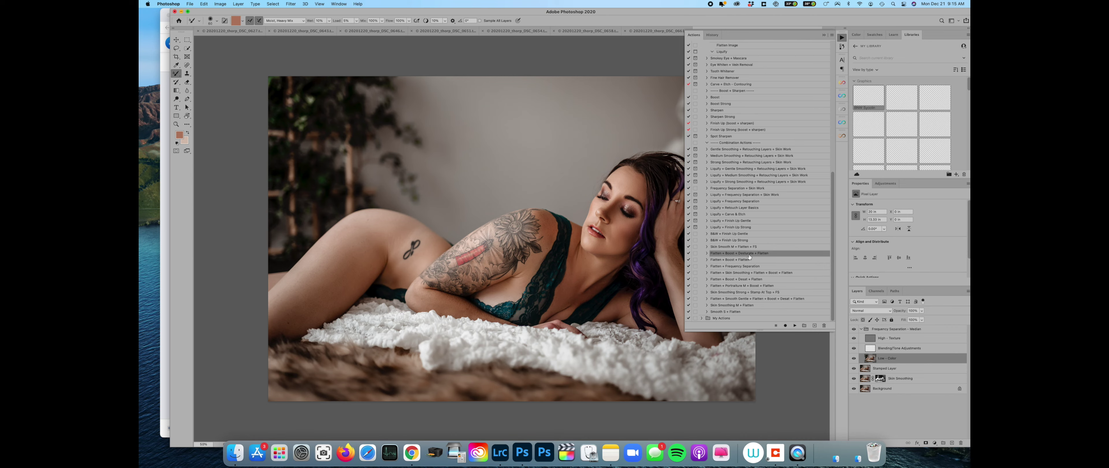
{"action": "left_click", "coordinate": [795, 326]}
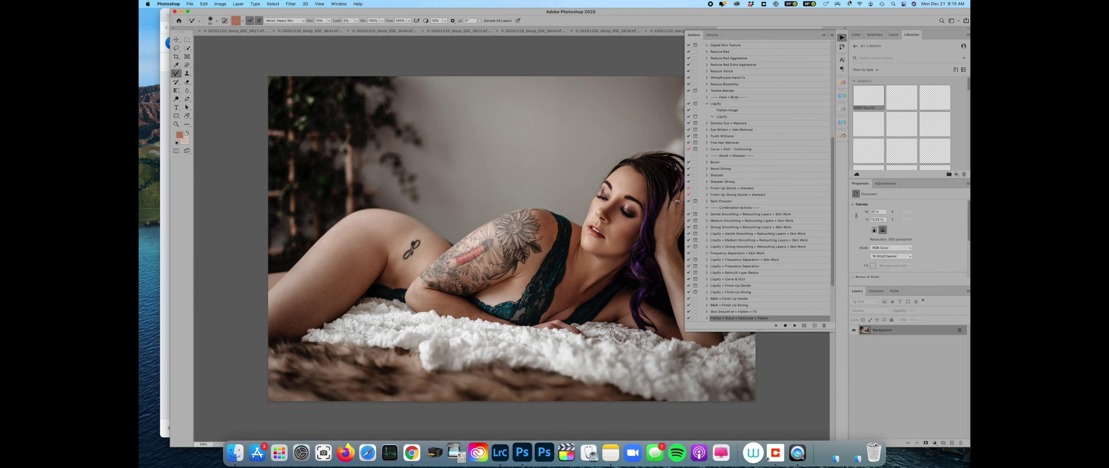
{"action": "left_click", "coordinate": [841, 38]}
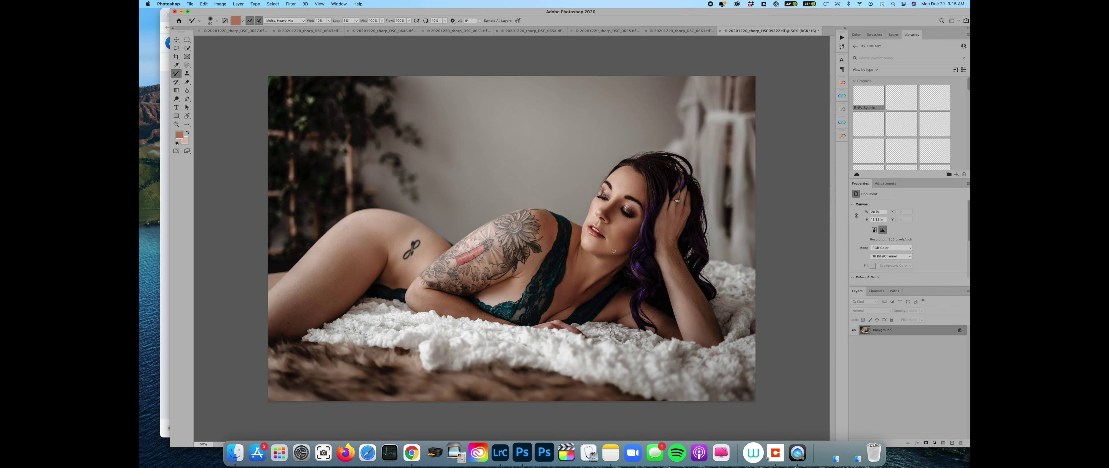